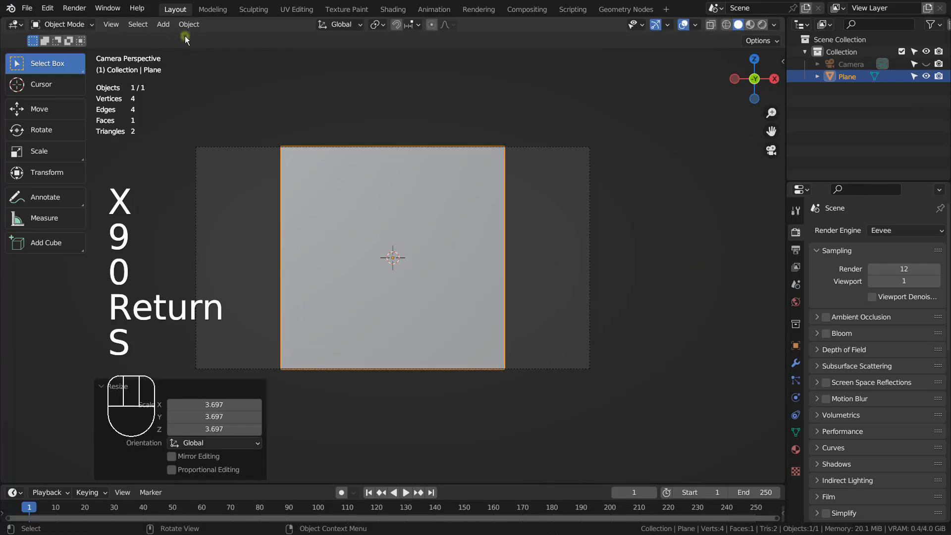
# Scale the plane along the X axis by about 1.78 so it fills the camera frame
pyautogui.press('s')
pyautogui.press('x')
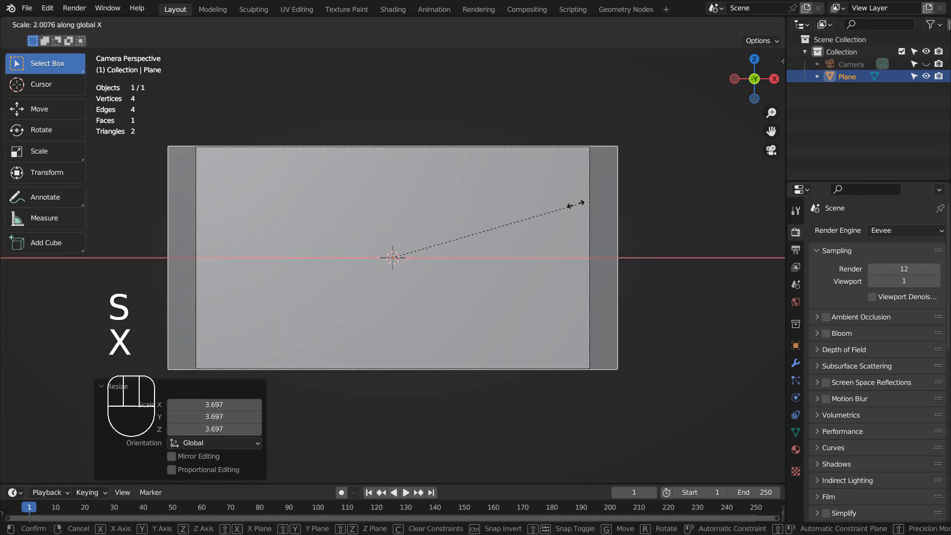
pyautogui.click(552, 204)
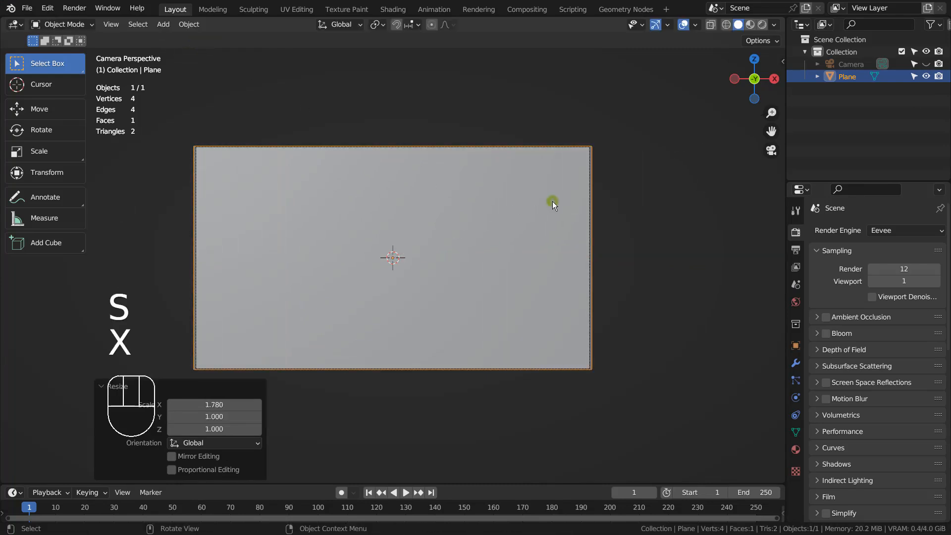
# Switch to the Texture Paint workspace and enable the Screencast Keys overlay in its viewport
pyautogui.click(339, 10)
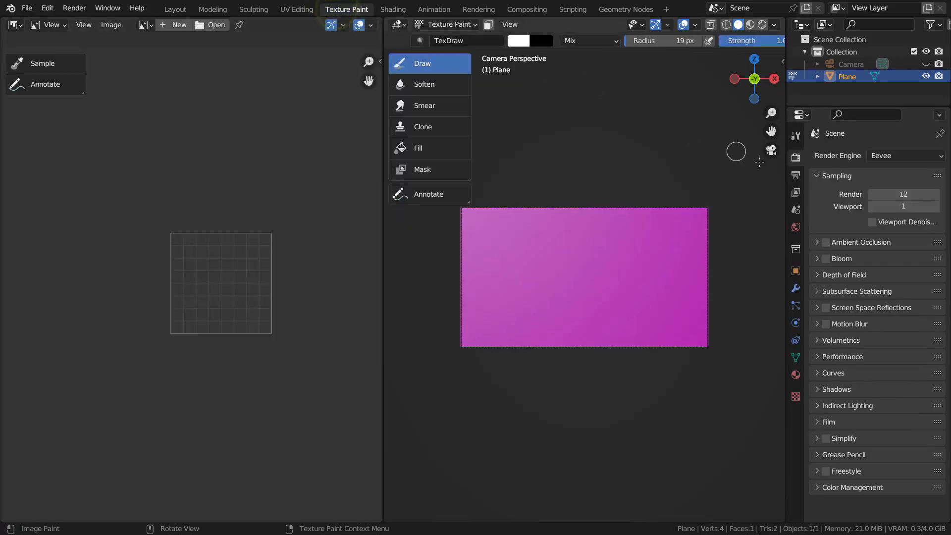
pyautogui.press('n')
pyautogui.click(776, 149)
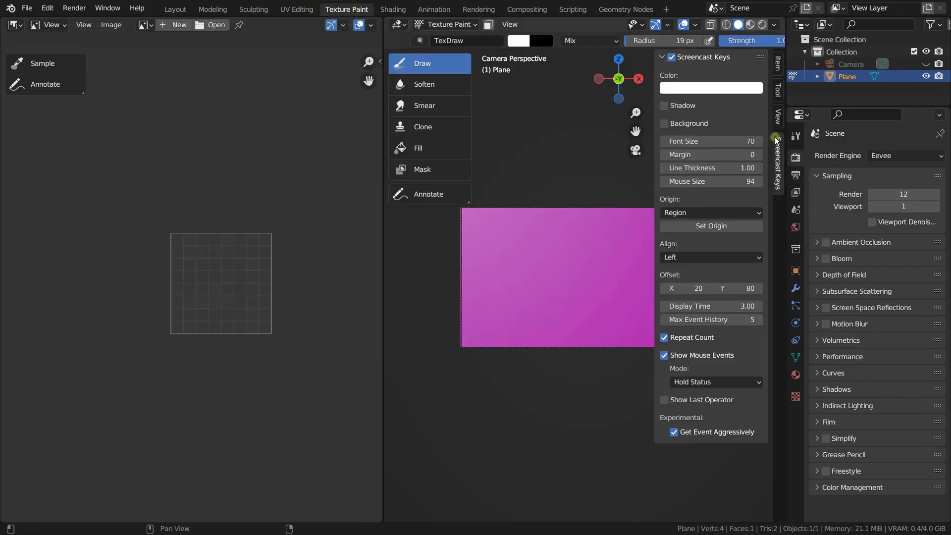
pyautogui.click(664, 56)
pyautogui.press('n')
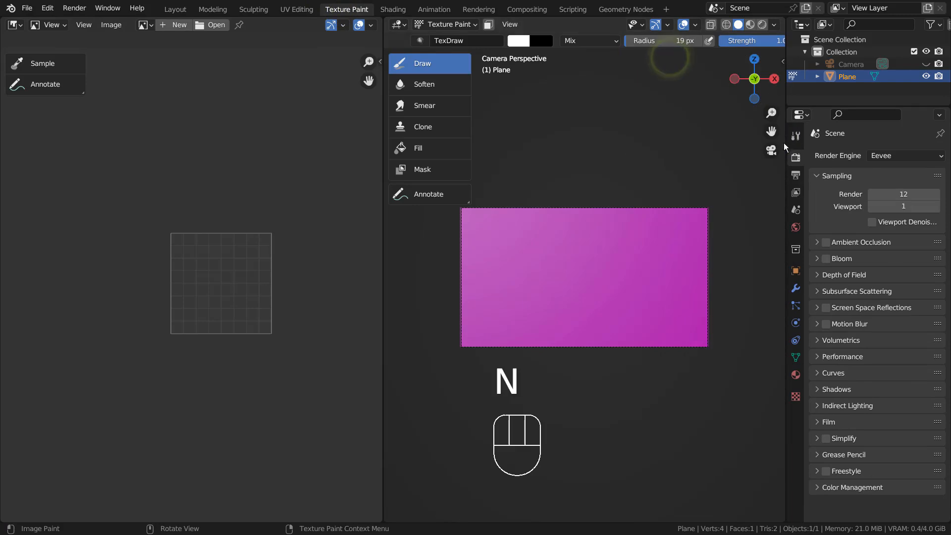
# Add a Base Color texture paint slot to the plane with the default image settings
pyautogui.click(796, 136)
pyautogui.click(936, 199)
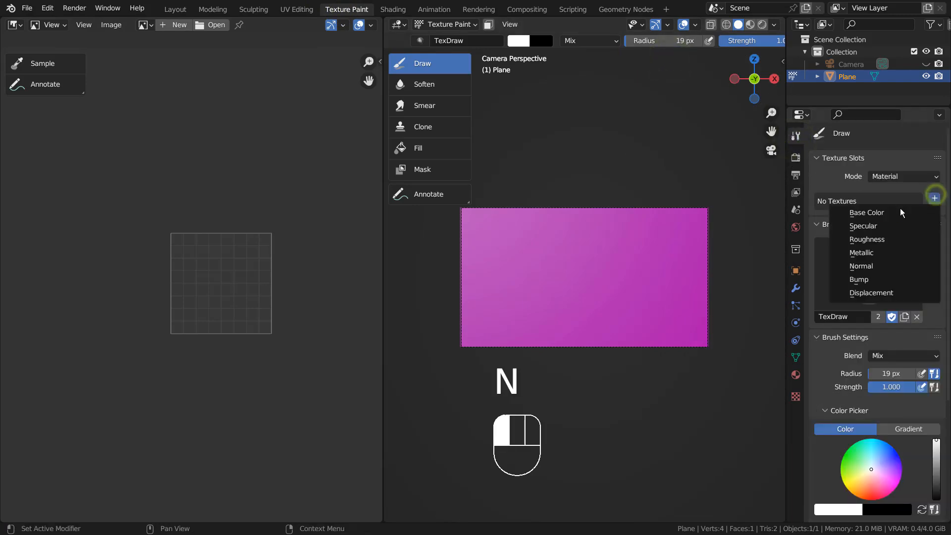
pyautogui.click(899, 211)
pyautogui.click(813, 334)
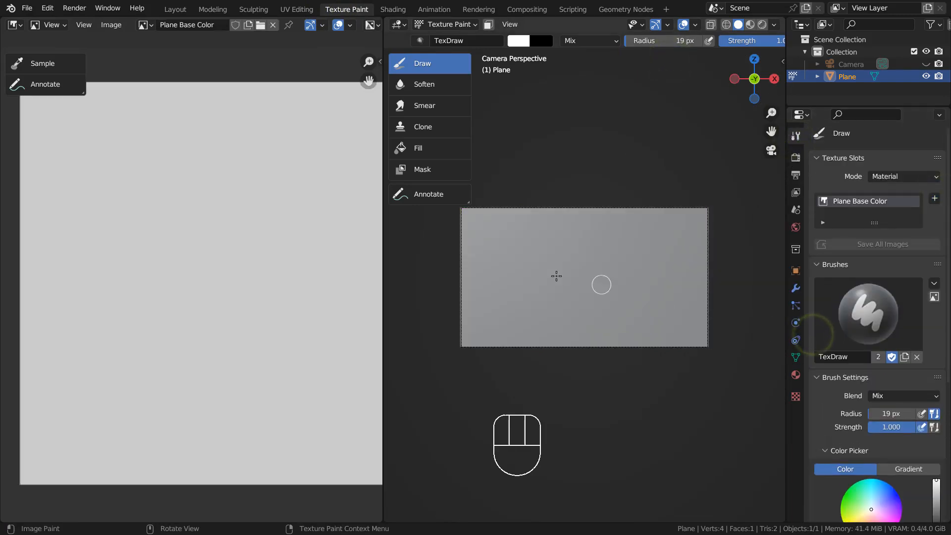
# Enlarge the Draw brush to 25 px and paint scattered white oval blobs across the plane
pyautogui.press(']')
pyautogui.press(']')
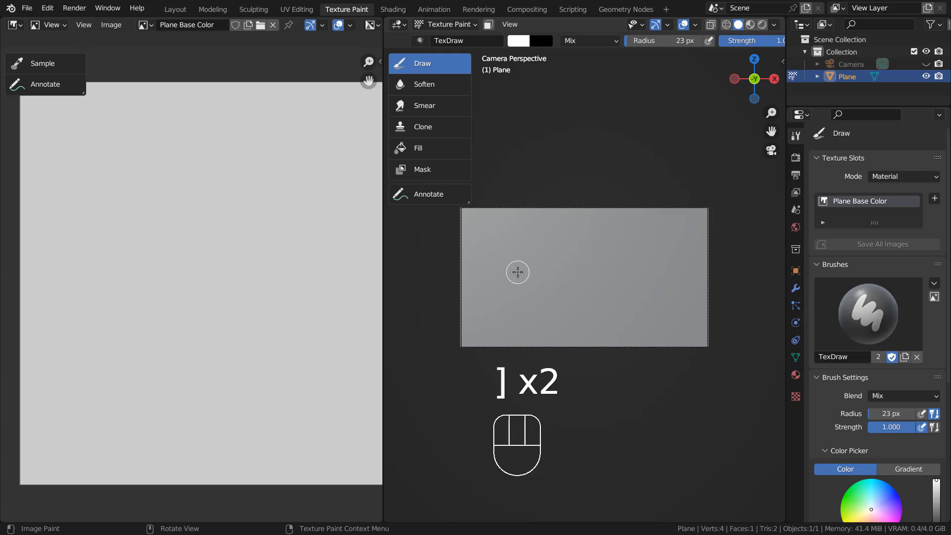
pyautogui.moveTo(489, 237); pyautogui.dragTo(489, 258)
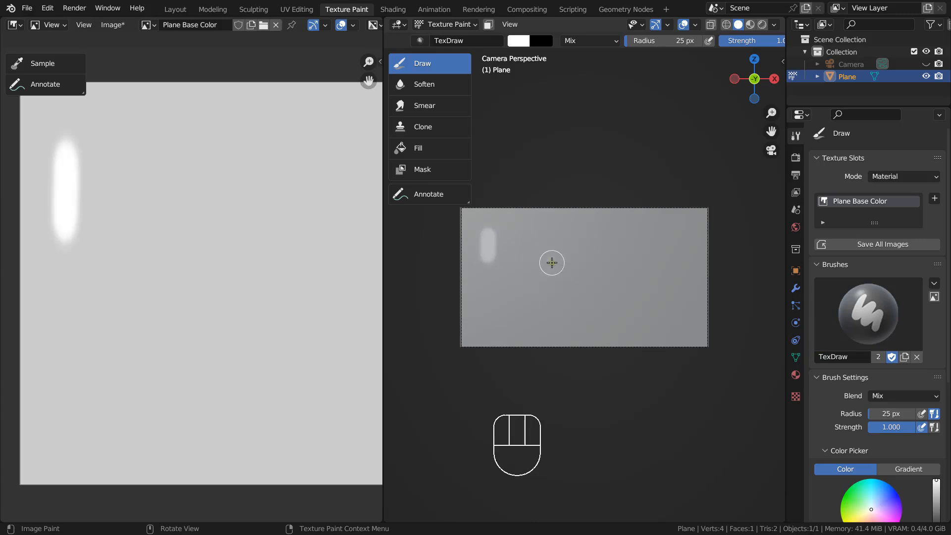
pyautogui.moveTo(552, 263)
pyautogui.mouseDown()
pyautogui.moveTo(550, 282)
pyautogui.moveTo(554, 261)
pyautogui.mouseUp()
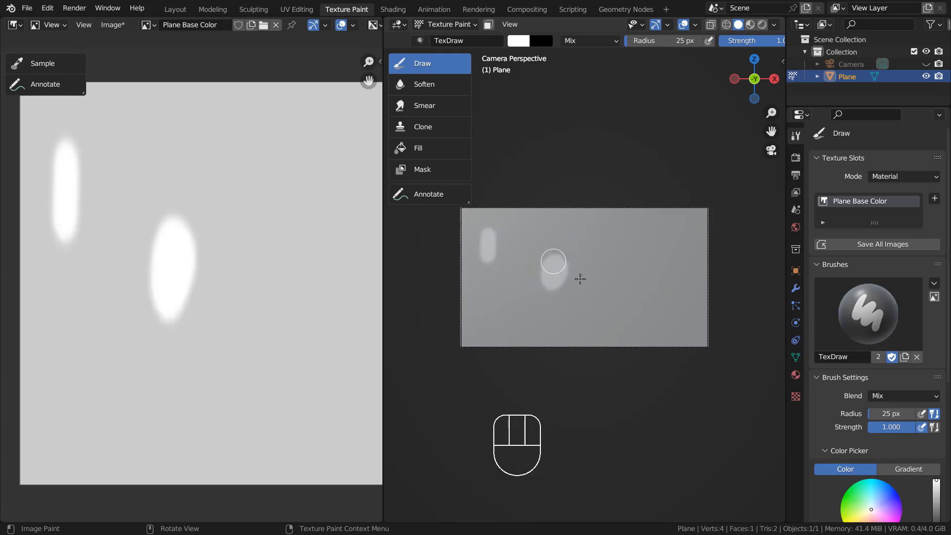
pyautogui.moveTo(621, 275)
pyautogui.mouseDown()
pyautogui.moveTo(625, 289)
pyautogui.moveTo(628, 270)
pyautogui.mouseUp()
pyautogui.moveTo(684, 225); pyautogui.dragTo(685, 233)
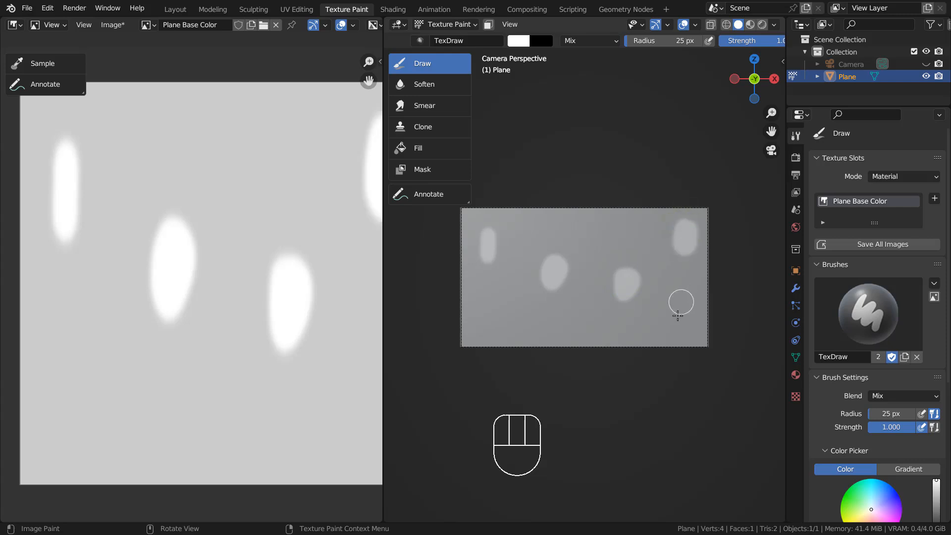
pyautogui.moveTo(678, 317); pyautogui.dragTo(675, 326)
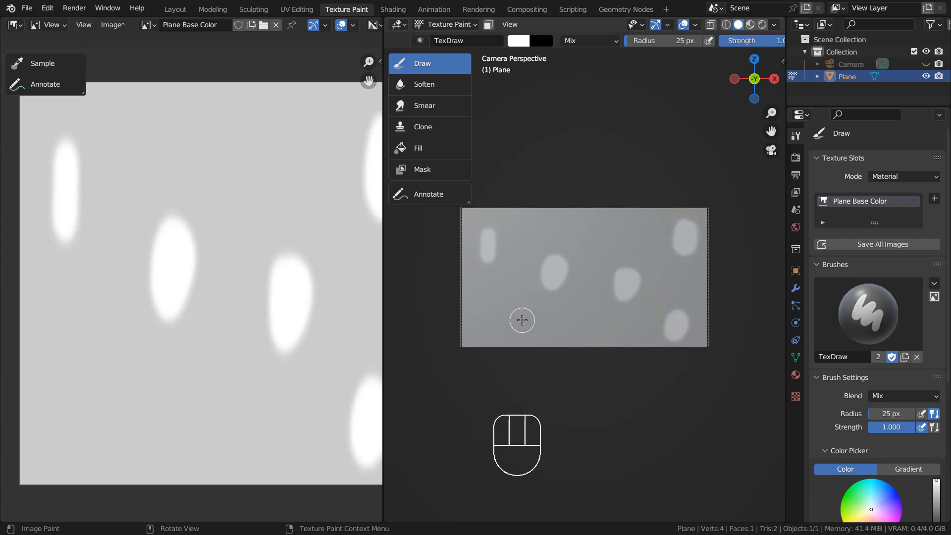
pyautogui.moveTo(522, 320); pyautogui.dragTo(521, 322)
pyautogui.click(542, 225)
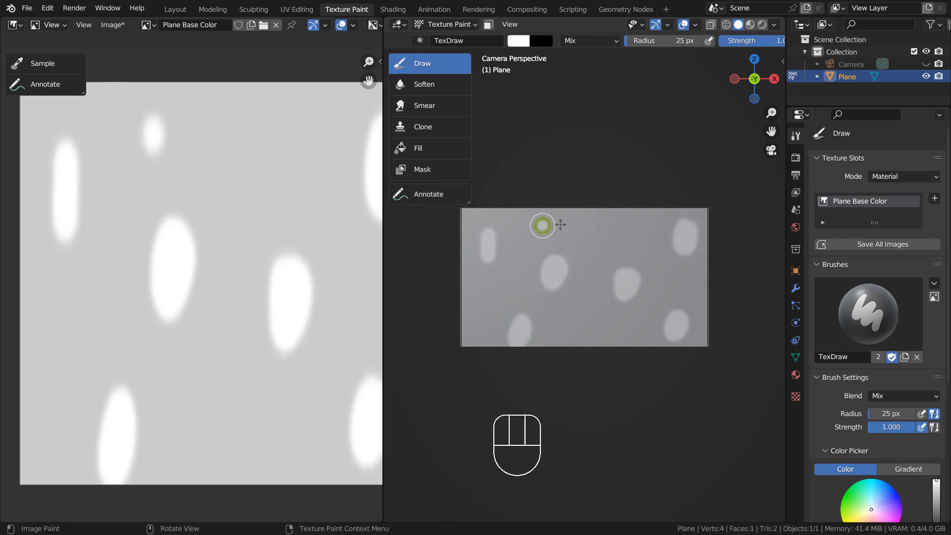
pyautogui.moveTo(629, 227)
pyautogui.mouseDown()
pyautogui.moveTo(628, 240)
pyautogui.moveTo(633, 227)
pyautogui.mouseUp()
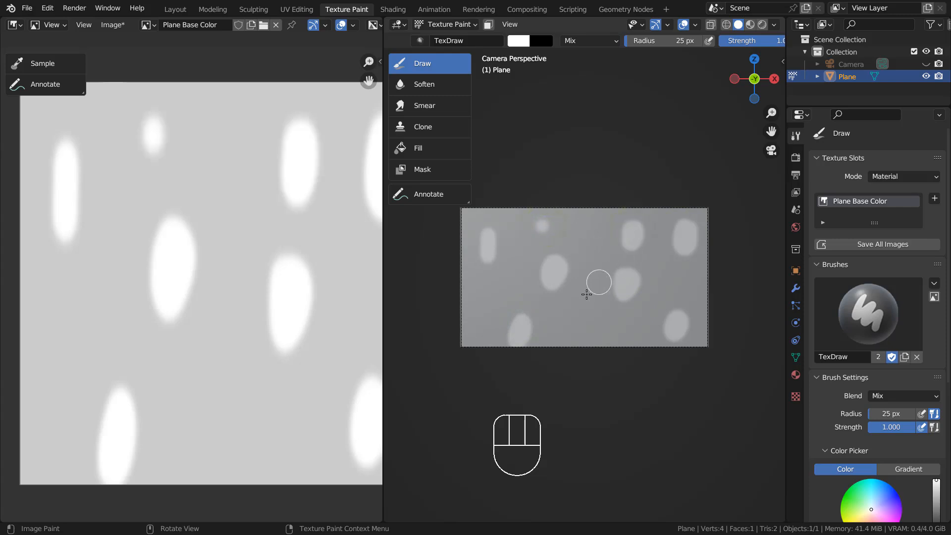
pyautogui.moveTo(586, 291)
pyautogui.mouseDown()
pyautogui.moveTo(579, 317)
pyautogui.moveTo(589, 294)
pyautogui.mouseUp()
pyautogui.moveTo(626, 337); pyautogui.dragTo(624, 333)
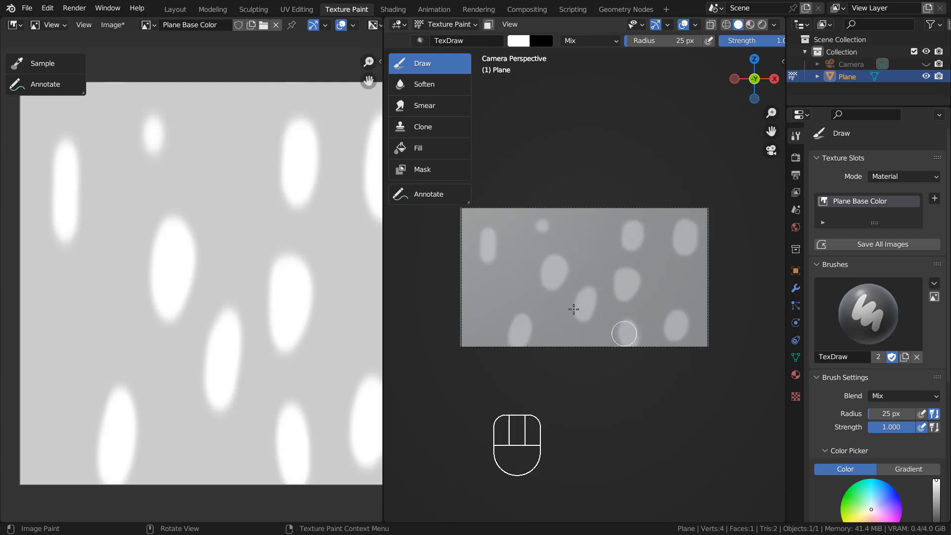
pyautogui.moveTo(480, 286); pyautogui.dragTo(483, 297)
# Reduce the brush to 19 px and fill the gaps between the ovals with smaller white blobs
pyautogui.press('[')
pyautogui.press('[')
pyautogui.moveTo(478, 339); pyautogui.dragTo(484, 332)
pyautogui.moveTo(517, 284); pyautogui.dragTo(517, 281)
pyautogui.moveTo(584, 229); pyautogui.dragTo(586, 227)
pyautogui.moveTo(513, 216); pyautogui.dragTo(514, 213)
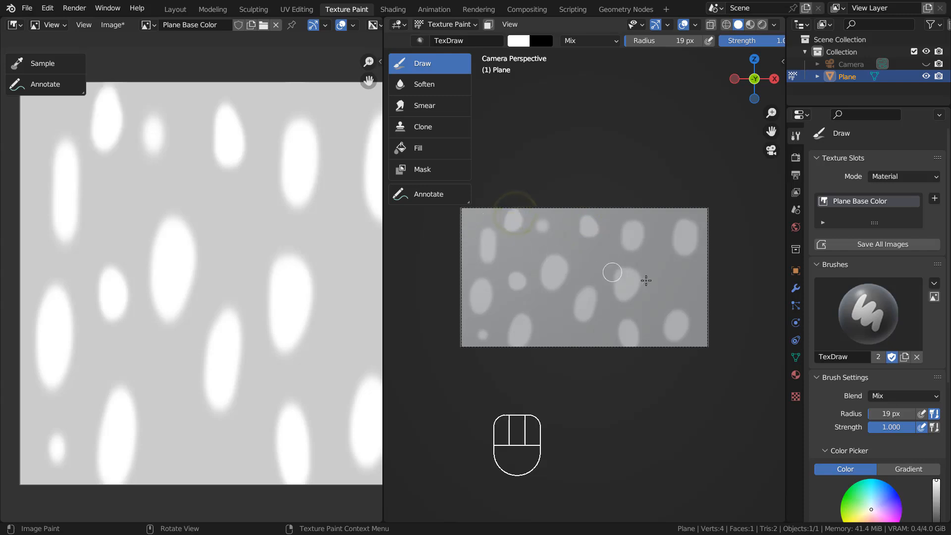
pyautogui.moveTo(669, 280); pyautogui.dragTo(671, 280)
pyautogui.moveTo(570, 329); pyautogui.dragTo(573, 331)
# Paint arms and legs onto the larger blobs with an 11 px brush, and render the image
pyautogui.press('[')
pyautogui.press('[')
pyautogui.press('[')
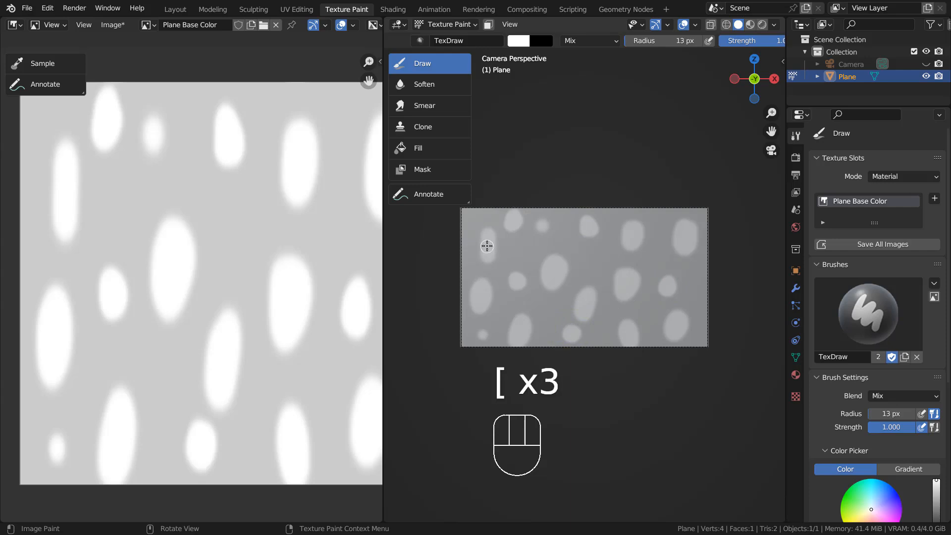
pyautogui.press('[')
pyautogui.moveTo(467, 254)
pyautogui.mouseDown()
pyautogui.moveTo(492, 241)
pyautogui.moveTo(480, 270)
pyautogui.moveTo(486, 293)
pyautogui.moveTo(475, 293)
pyautogui.moveTo(489, 320)
pyautogui.moveTo(518, 323)
pyautogui.moveTo(505, 332)
pyautogui.moveTo(526, 327)
pyautogui.moveTo(533, 345)
pyautogui.mouseUp()
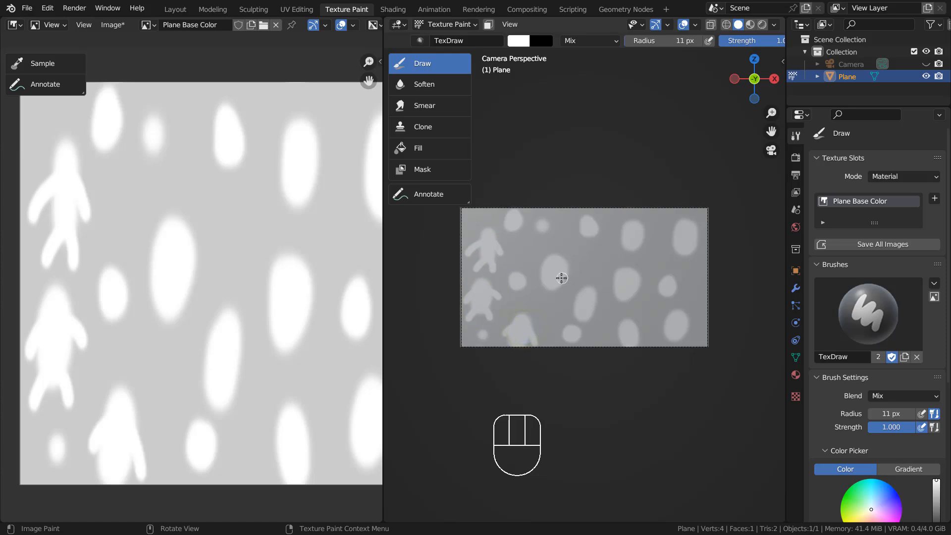
pyautogui.moveTo(562, 278)
pyautogui.mouseDown()
pyautogui.moveTo(565, 298)
pyautogui.moveTo(541, 278)
pyautogui.moveTo(534, 298)
pyautogui.mouseUp()
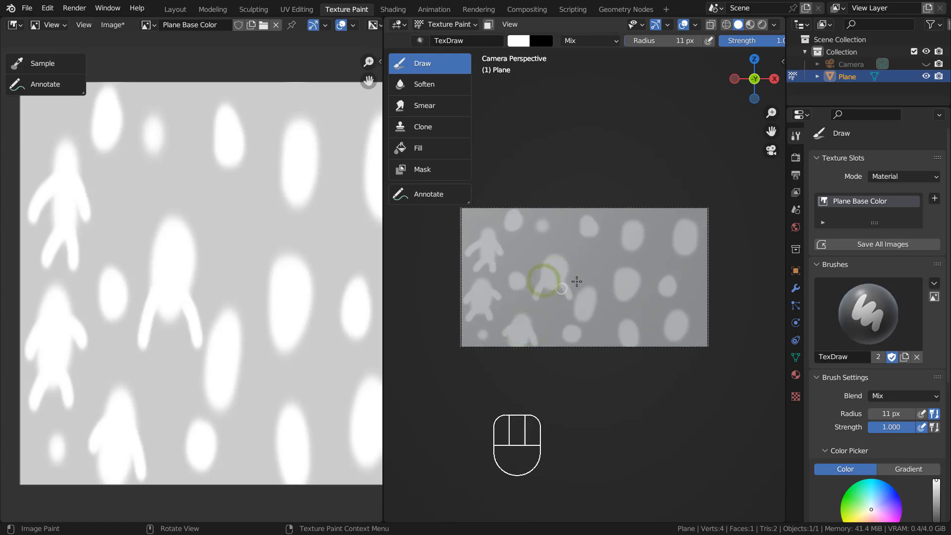
pyautogui.moveTo(594, 297)
pyautogui.mouseDown()
pyautogui.moveTo(570, 307)
pyautogui.moveTo(580, 305)
pyautogui.mouseUp()
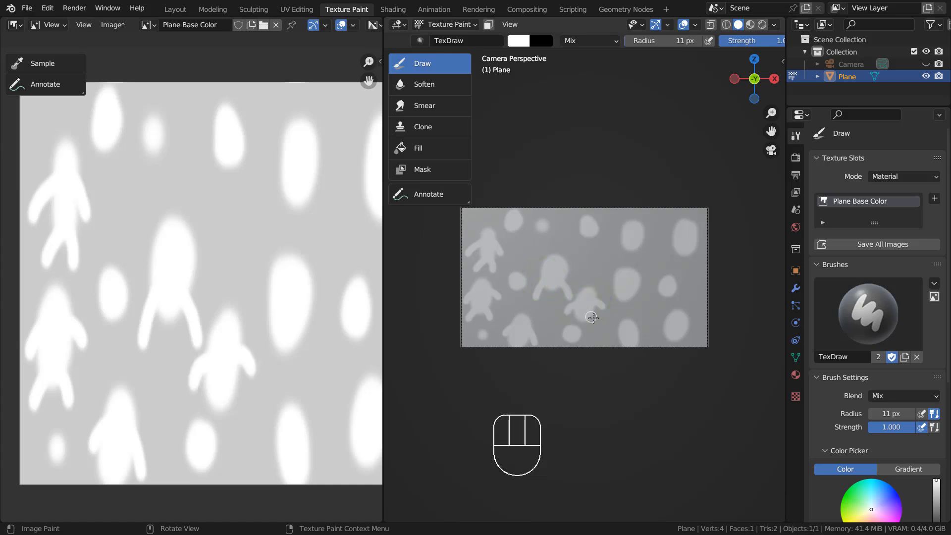
pyautogui.moveTo(637, 283)
pyautogui.mouseDown()
pyautogui.moveTo(643, 289)
pyautogui.moveTo(614, 281)
pyautogui.moveTo(608, 288)
pyautogui.moveTo(632, 291)
pyautogui.mouseUp()
pyautogui.moveTo(631, 224)
pyautogui.mouseDown()
pyautogui.moveTo(603, 219)
pyautogui.moveTo(633, 231)
pyautogui.moveTo(652, 224)
pyautogui.moveTo(632, 246)
pyautogui.moveTo(629, 238)
pyautogui.moveTo(681, 232)
pyautogui.moveTo(693, 245)
pyautogui.mouseUp()
pyautogui.moveTo(682, 314)
pyautogui.mouseDown()
pyautogui.moveTo(675, 323)
pyautogui.moveTo(662, 309)
pyautogui.moveTo(703, 326)
pyautogui.mouseUp()
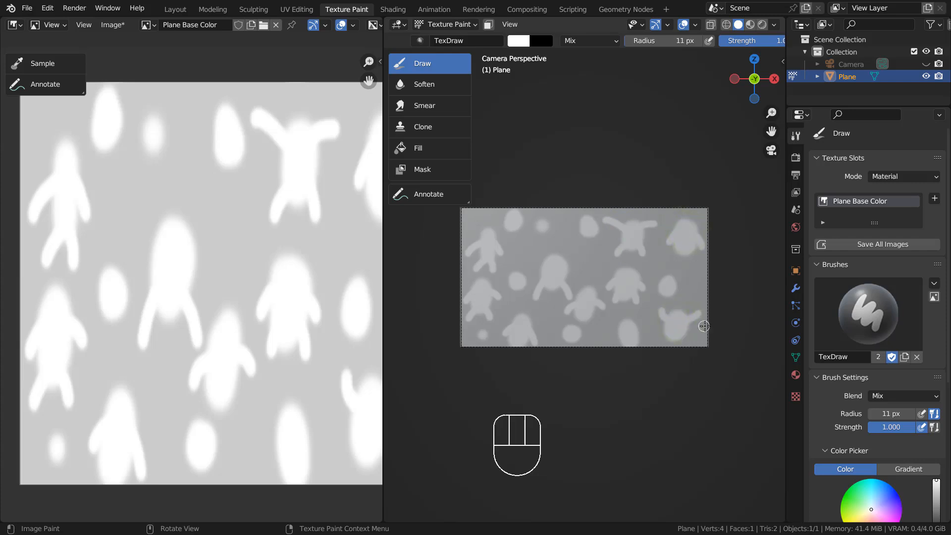
pyautogui.press('F12')
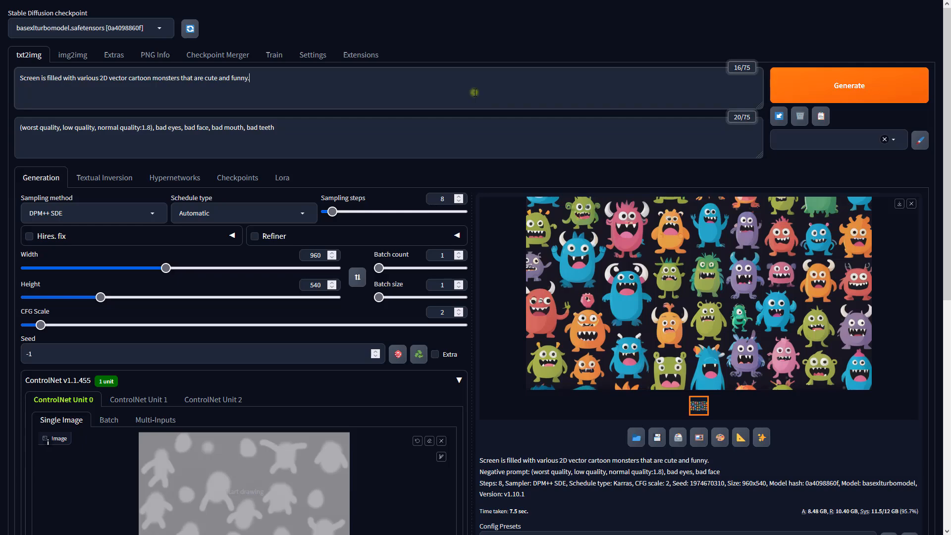
# In the Stable Diffusion web UI, set ControlNet Unit 0 to Depth with preprocessor none and model sai_xl_depth_256lora
pyautogui.click(467, 125)
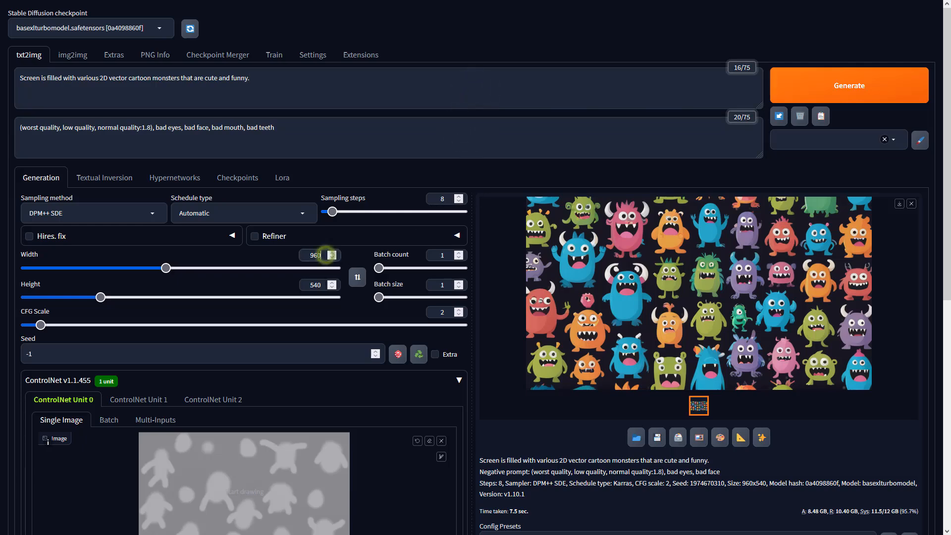
pyautogui.scroll(-7, 553, 464)
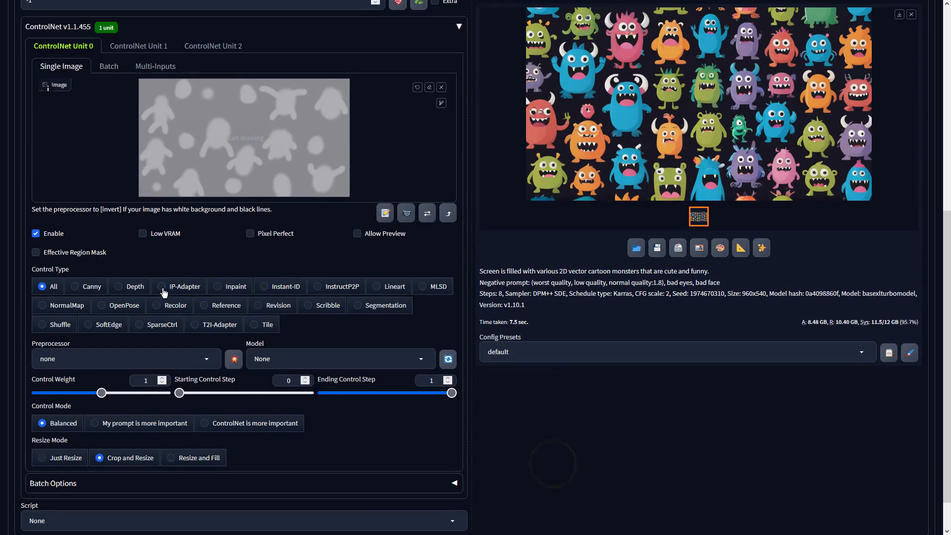
pyautogui.click(133, 286)
pyautogui.click(206, 359)
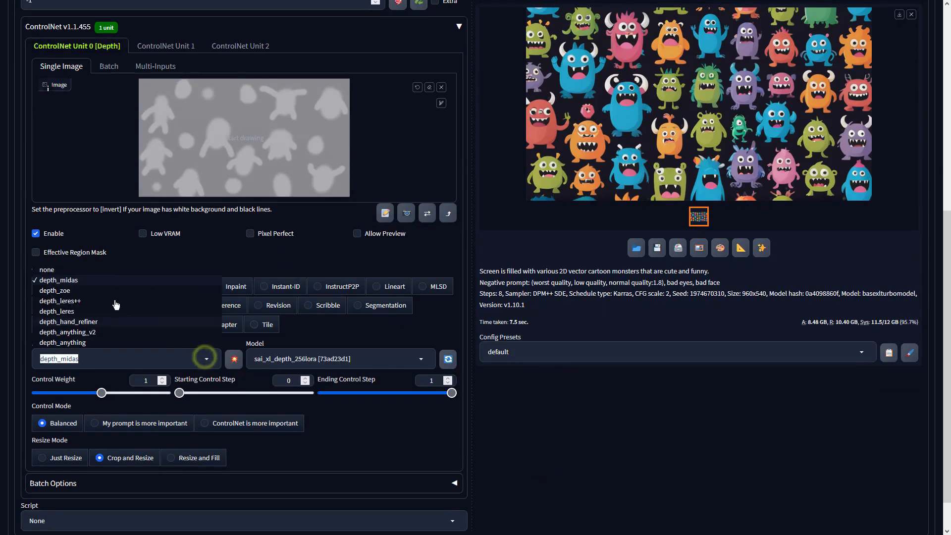
pyautogui.click(55, 270)
pyautogui.click(284, 358)
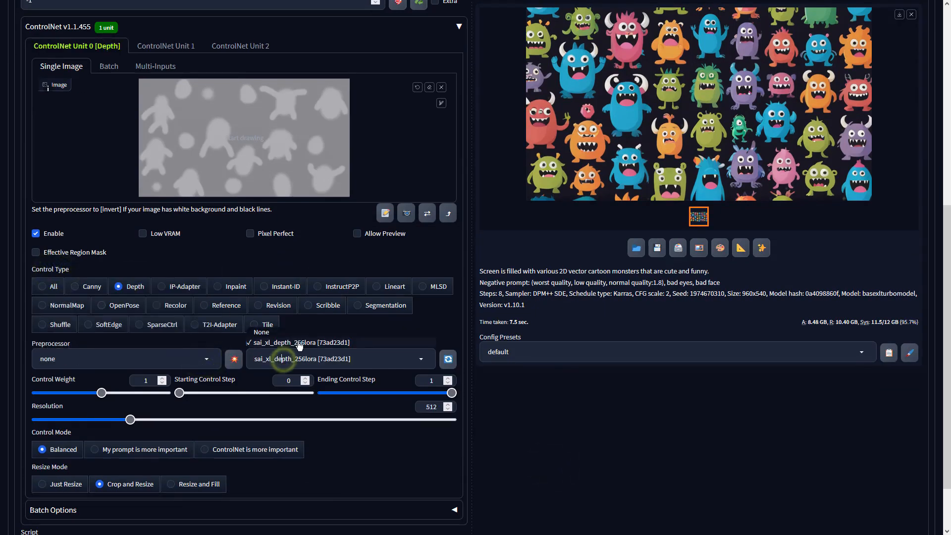
pyautogui.click(606, 291)
# Keep DPM++ SDE as the sampling method and generate the monster image
pyautogui.scroll(7, 606, 290)
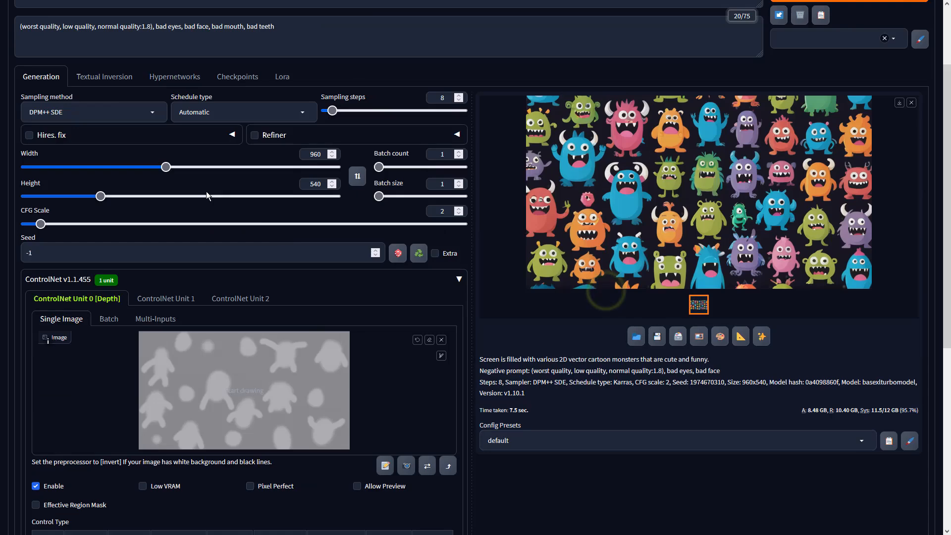
pyautogui.click(95, 217)
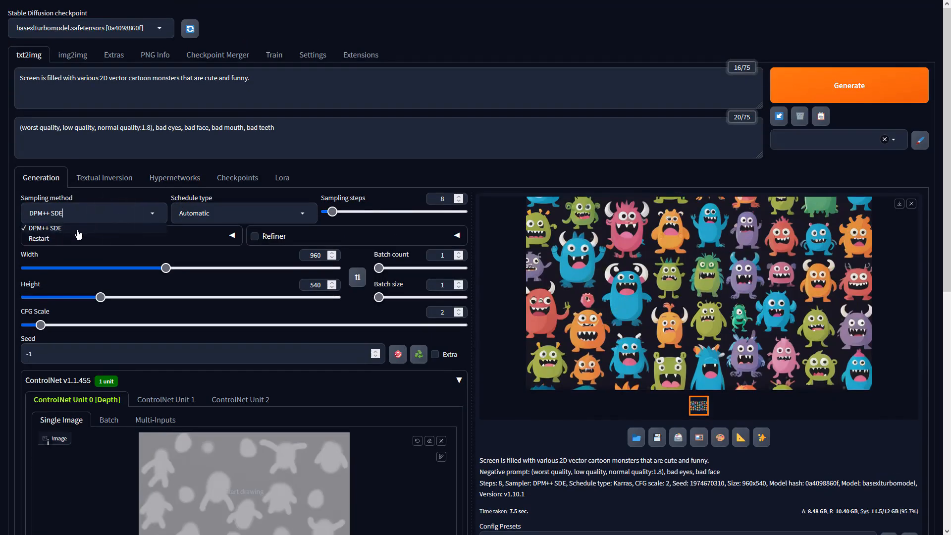
pyautogui.click(834, 80)
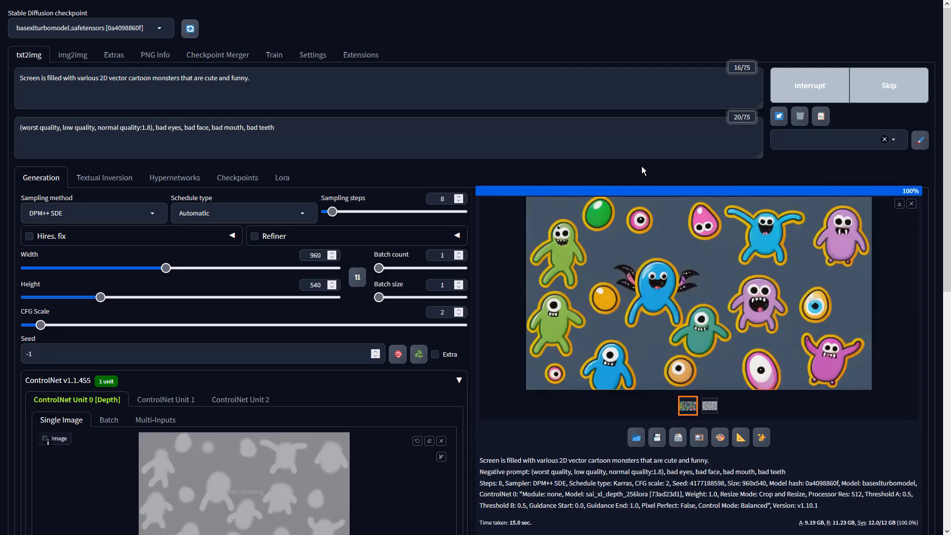
# View the generated monster image at full size and compare it with the painted depth map
pyautogui.click(813, 276)
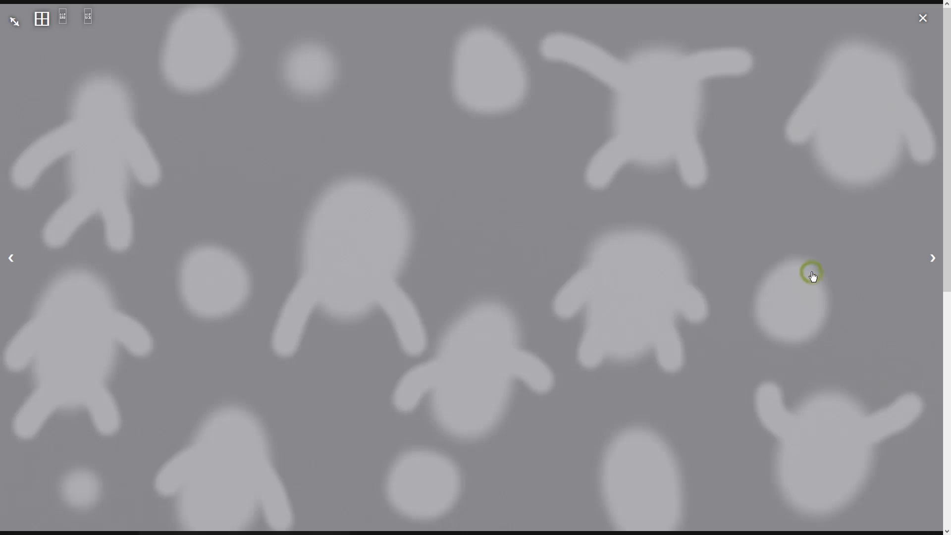
pyautogui.click(931, 262)
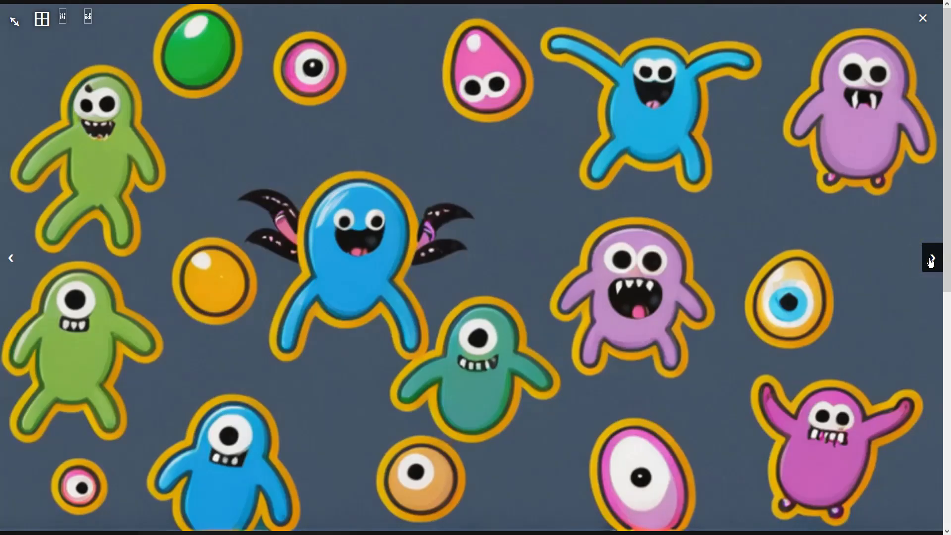
pyautogui.click(864, 292)
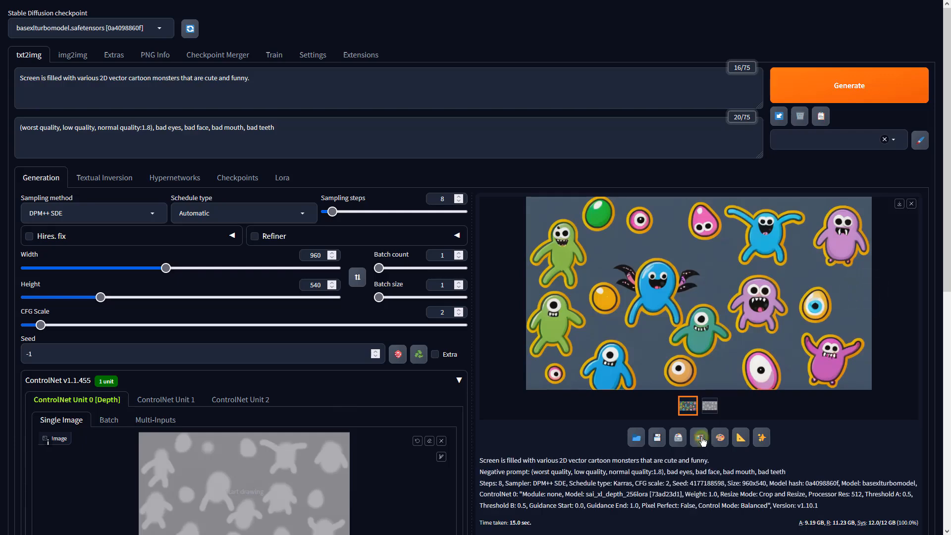
# Send the generated monster image to img2img and set the batch count to 4 and the CFG scale to 2
pyautogui.click(699, 437)
pyautogui.scroll(-5, 395, 331)
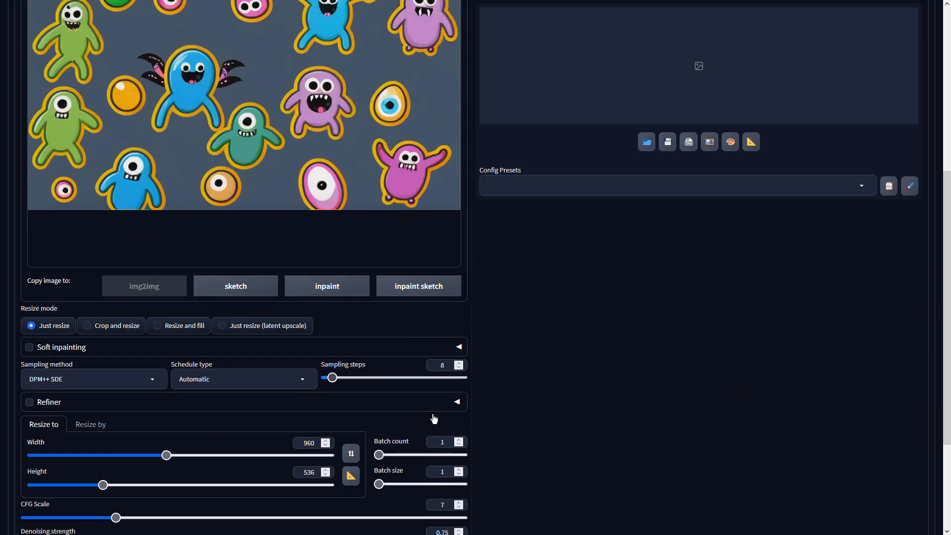
pyautogui.write('4')
pyautogui.doubleClick(442, 505)
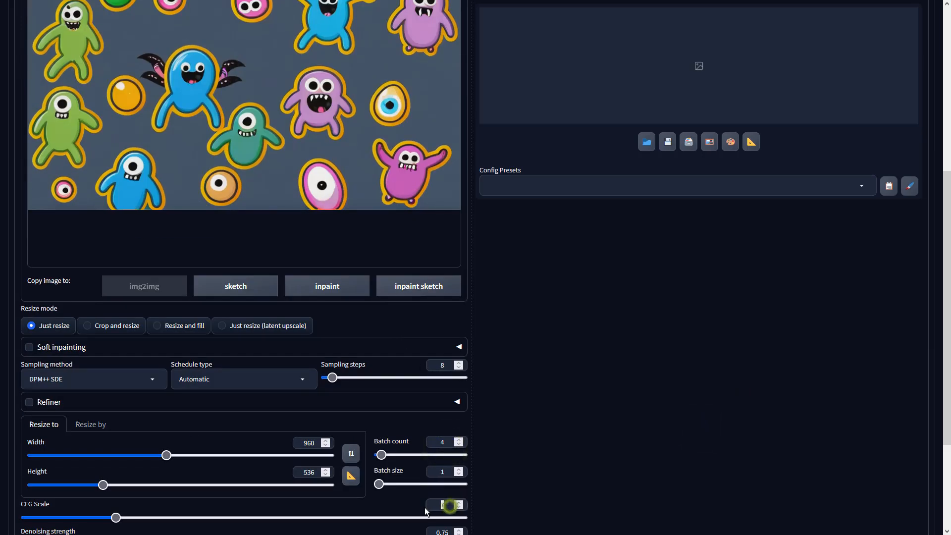
pyautogui.write('2')
# Keep DPM++ SDE as the img2img sampling method and generate the batch of monster variations
pyautogui.click(162, 380)
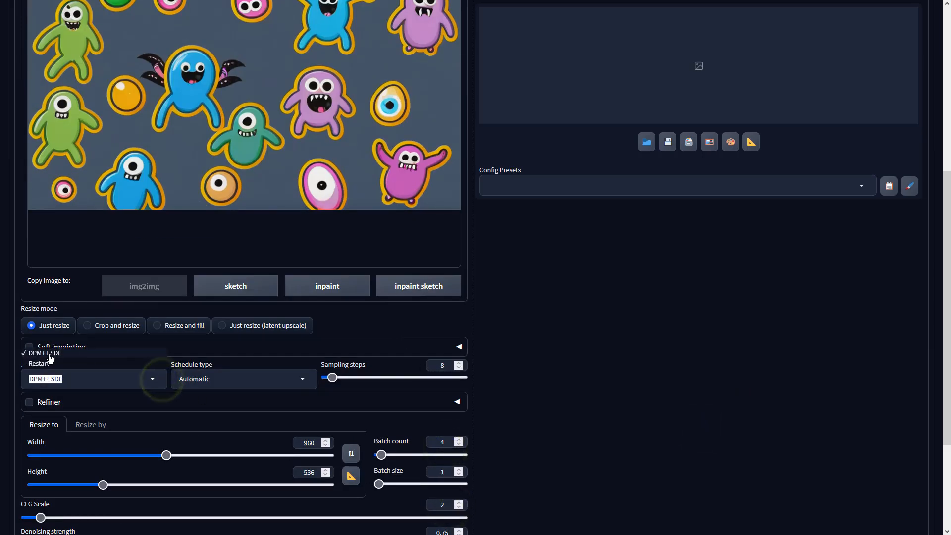
pyautogui.click(538, 316)
pyautogui.scroll(6, 540, 317)
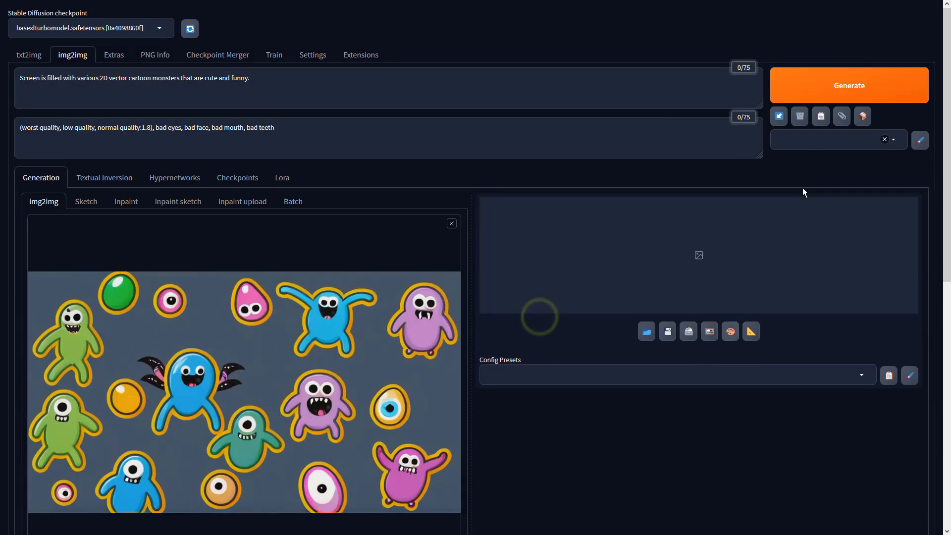
pyautogui.click(823, 85)
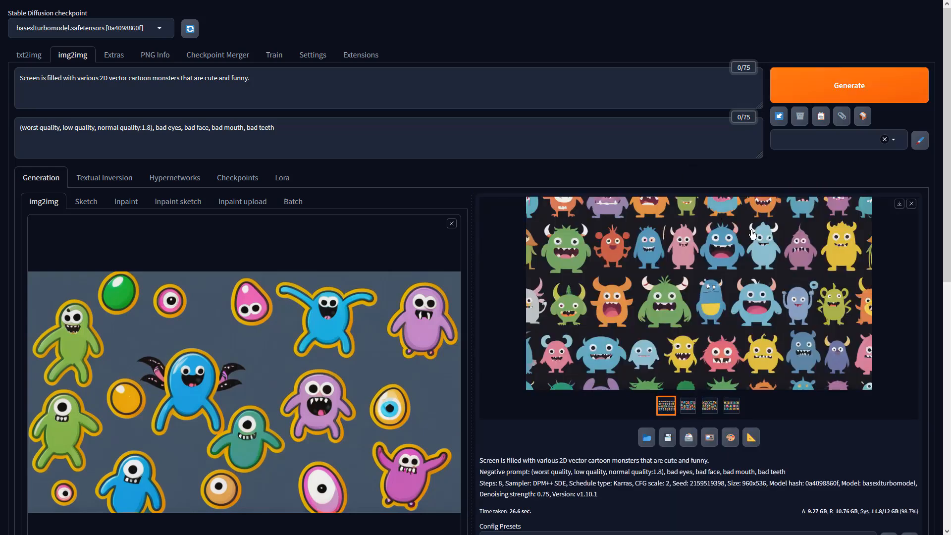
# View the generated monster variations at full size one after another, ending on the small-monster rows on black
pyautogui.click(750, 232)
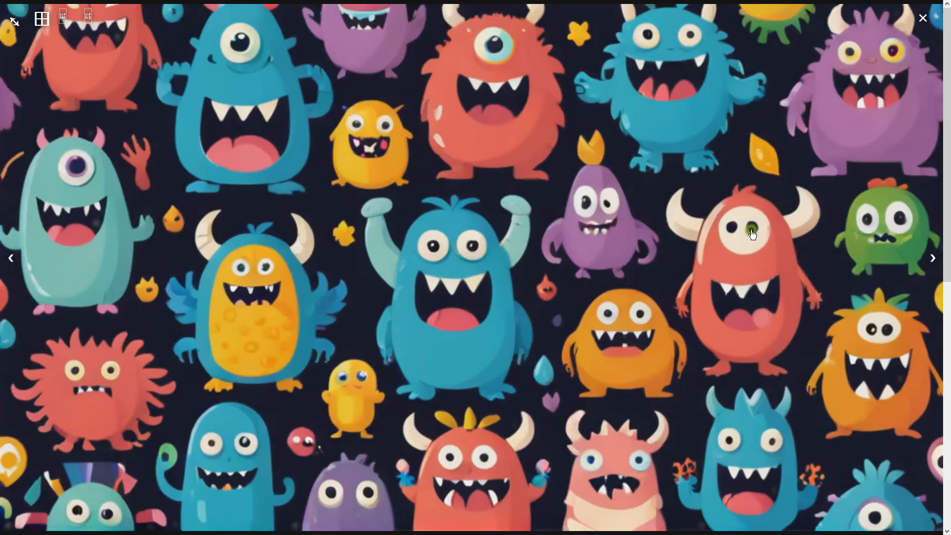
pyautogui.click(933, 258)
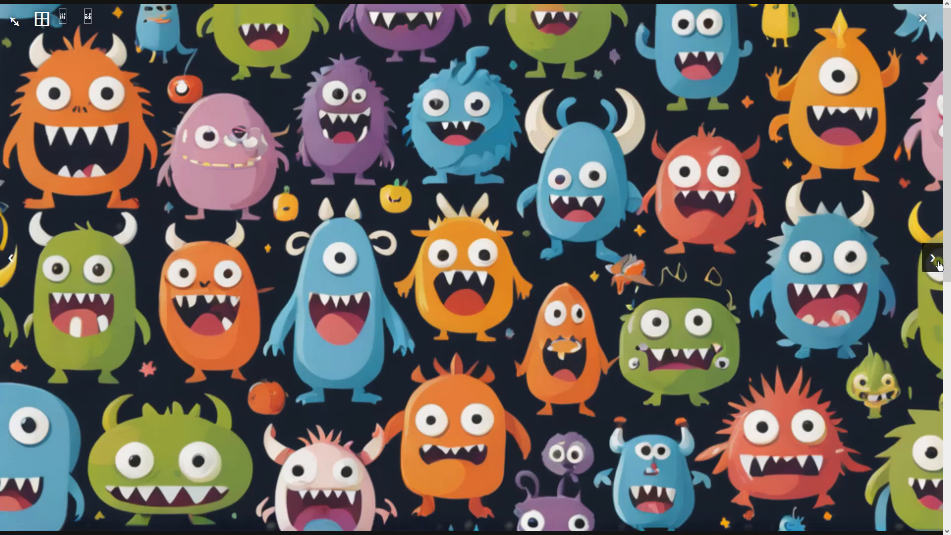
pyautogui.click(934, 258)
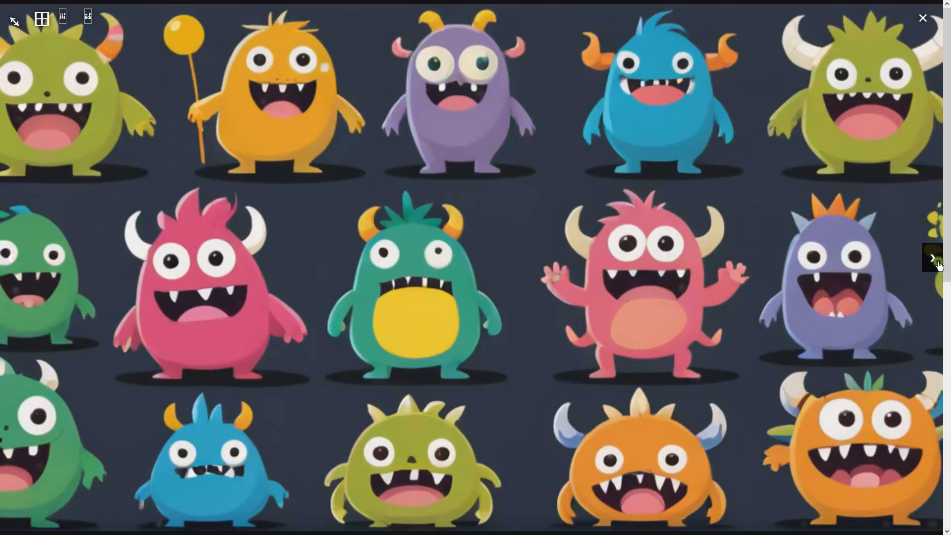
pyautogui.click(938, 263)
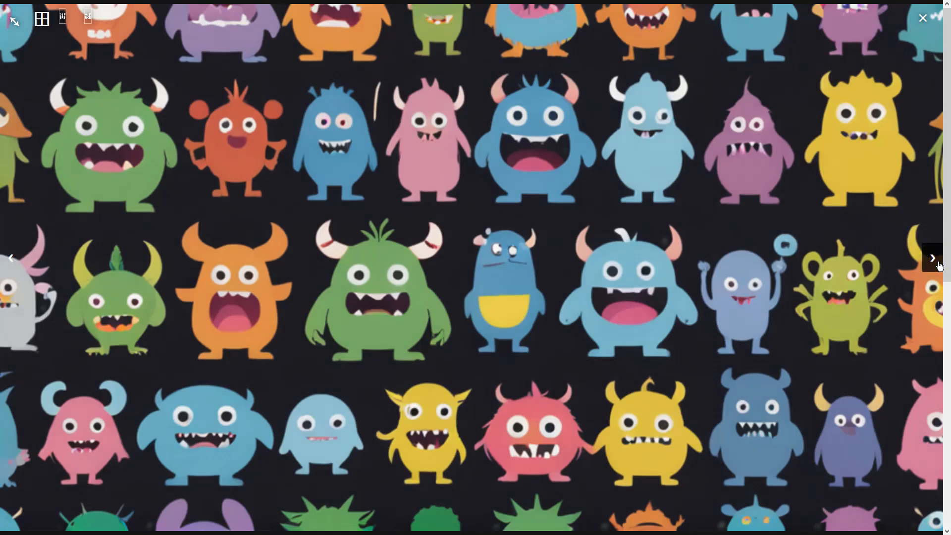
pyautogui.click(825, 276)
# Send the chosen variation to Extras and process it with upscaler 4xUltrasharp_4xUltrasharpV10 at resize 1
pyautogui.click(751, 448)
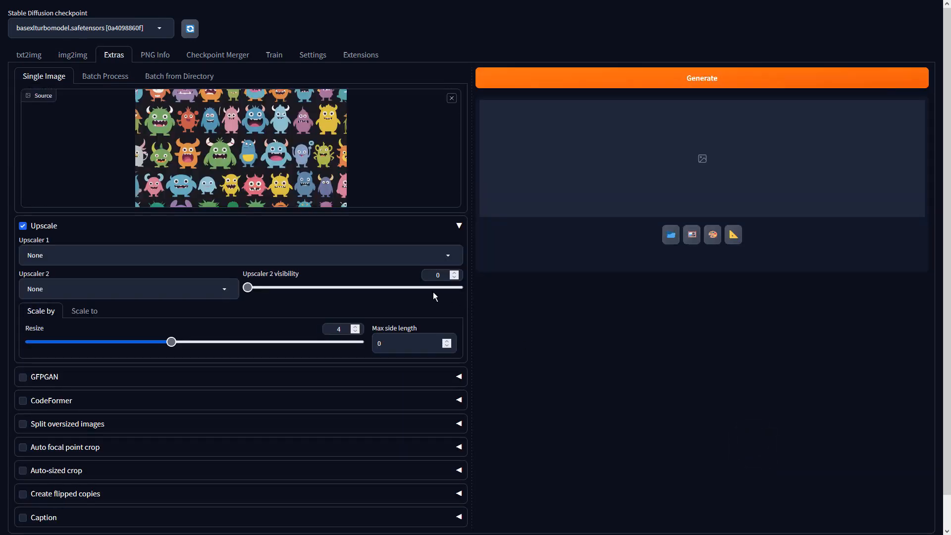
pyautogui.click(397, 254)
pyautogui.click(277, 300)
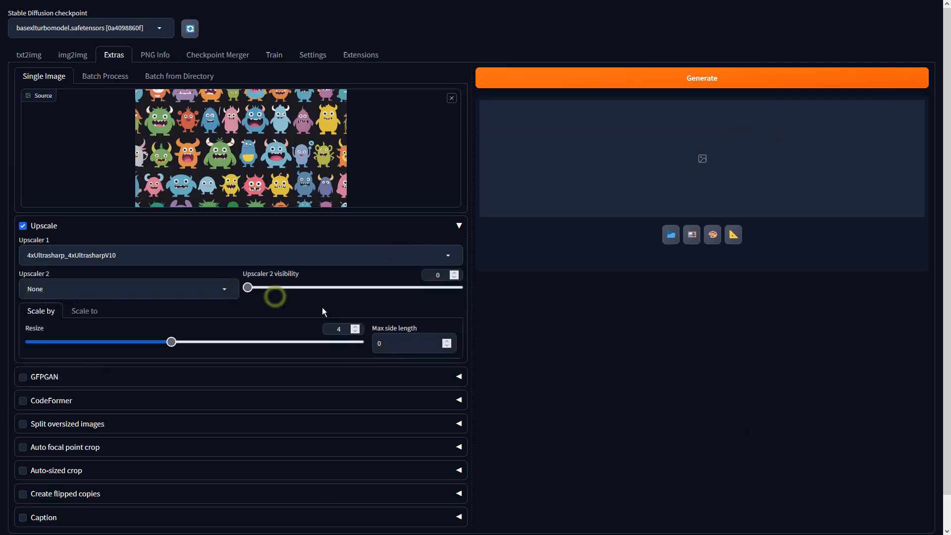
pyautogui.click(355, 331)
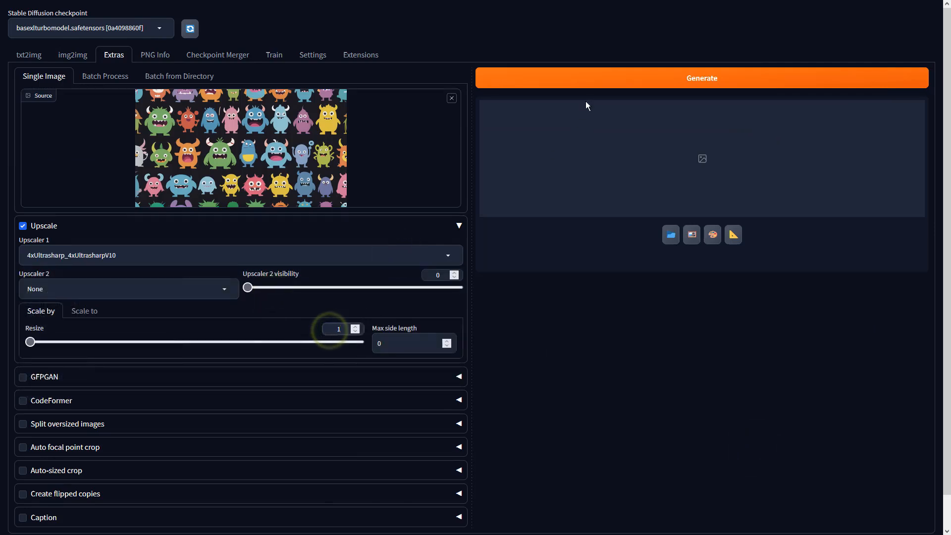
pyautogui.click(595, 78)
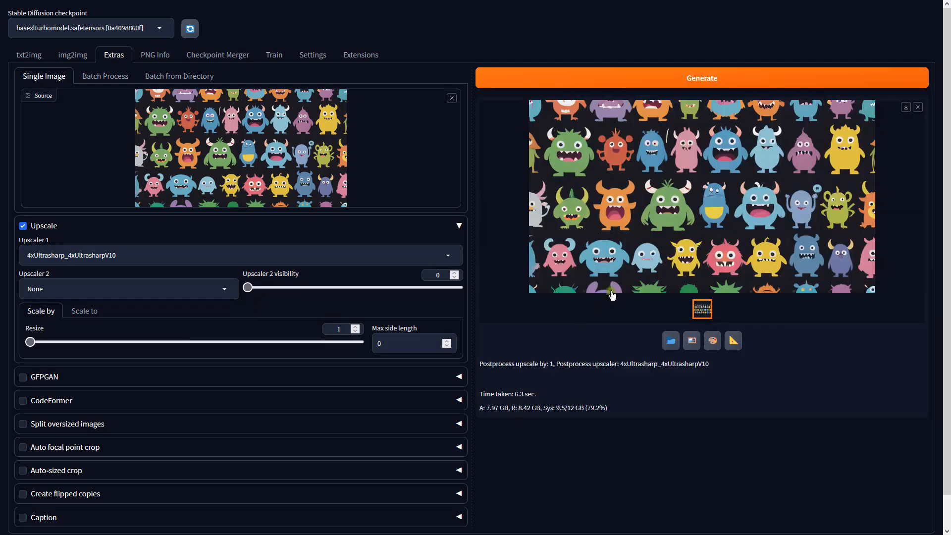
pyautogui.click(613, 294)
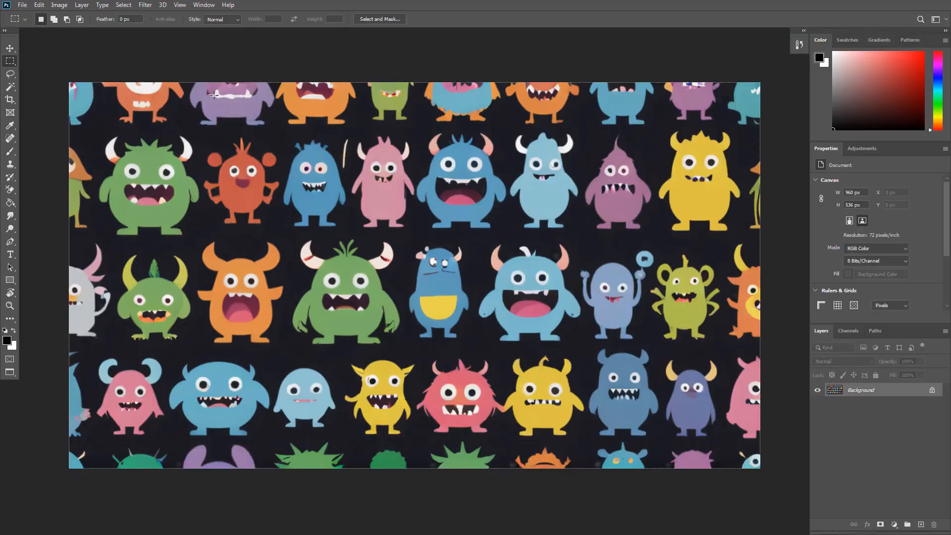
# In Photoshop, apply a Vibrance adjustment to the monster image with vibrance +46 and a strongly raised saturation
pyautogui.click(59, 5)
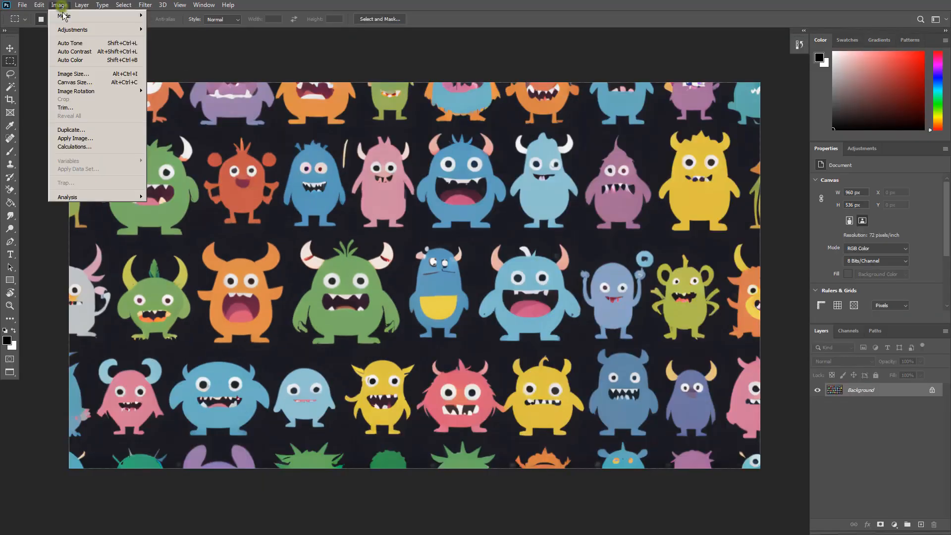
pyautogui.moveTo(99, 29)
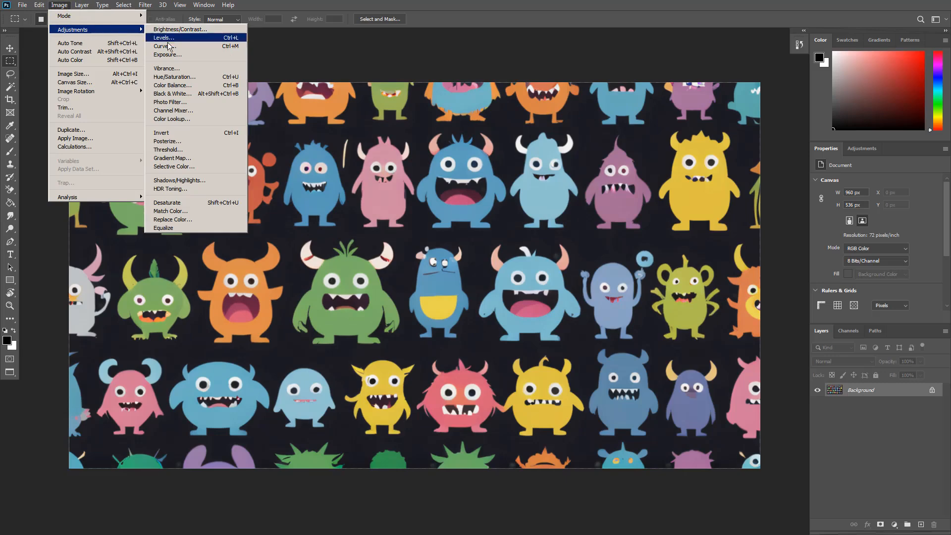
pyautogui.click(178, 69)
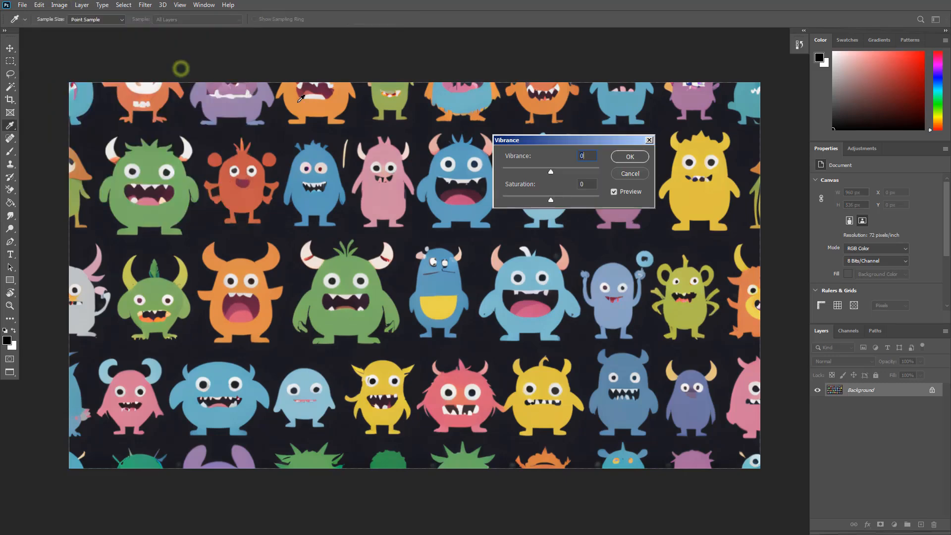
pyautogui.moveTo(551, 172); pyautogui.dragTo(579, 201)
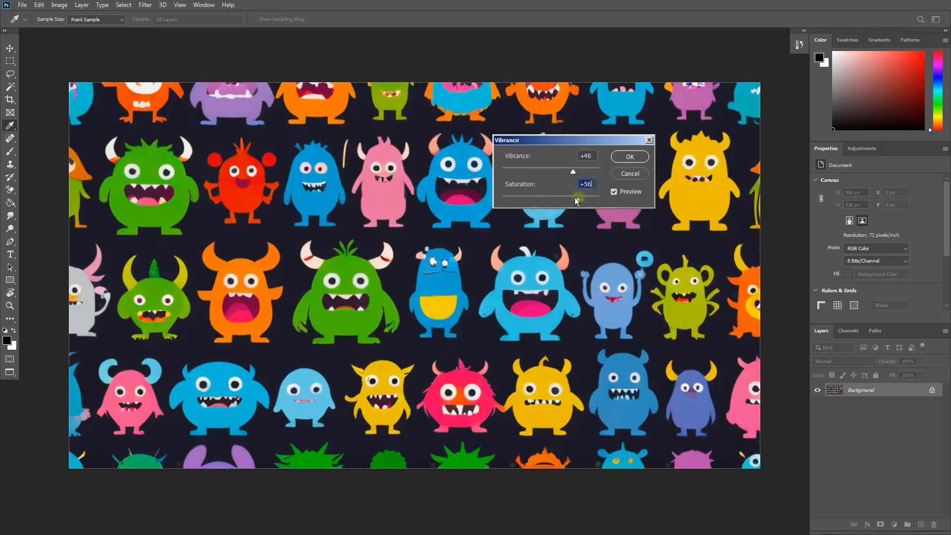
pyautogui.click(627, 155)
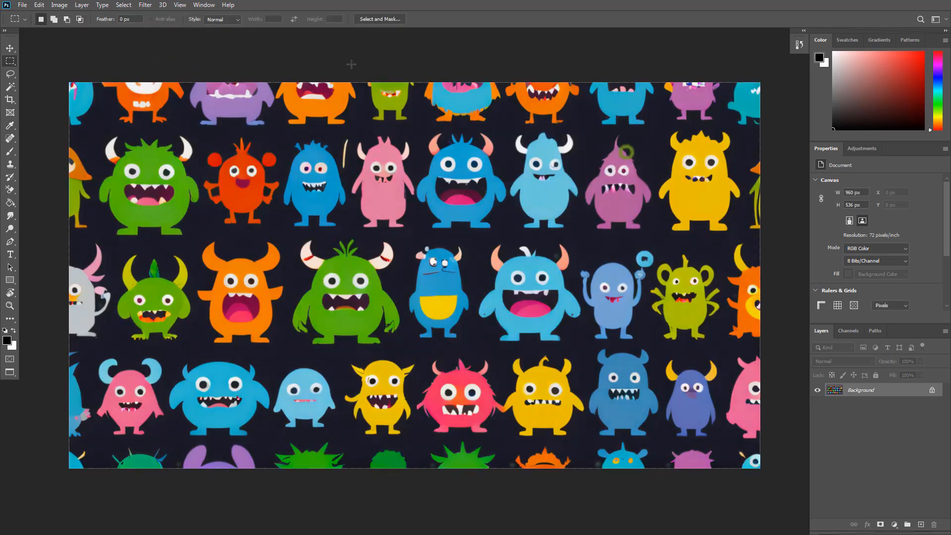
# Try the Auto Color correction on the monster image and undo it
pyautogui.click(66, 6)
pyautogui.click(61, 61)
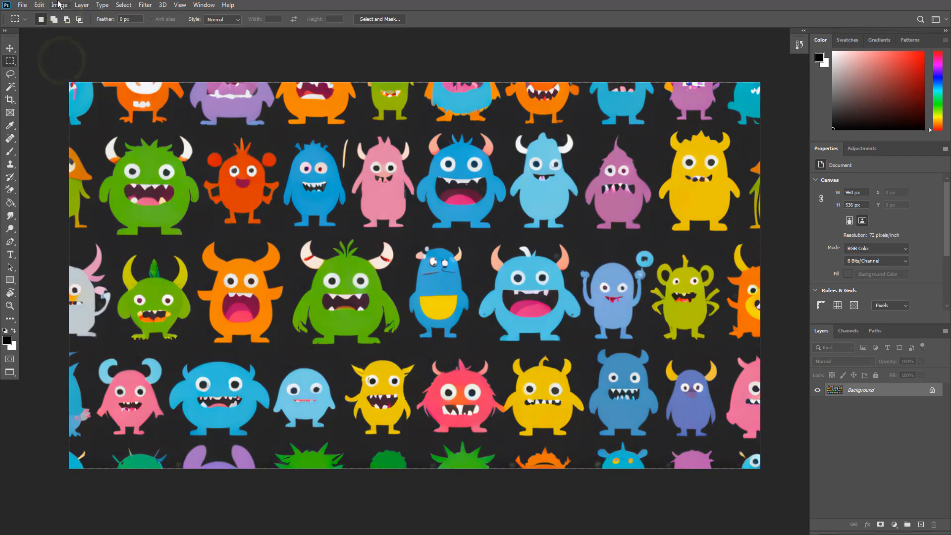
pyautogui.hotkey('ctrl', 'z')
# Apply Auto Contrast and Auto Tone to the monster image
pyautogui.click(58, 2)
pyautogui.click(74, 50)
pyautogui.click(58, 2)
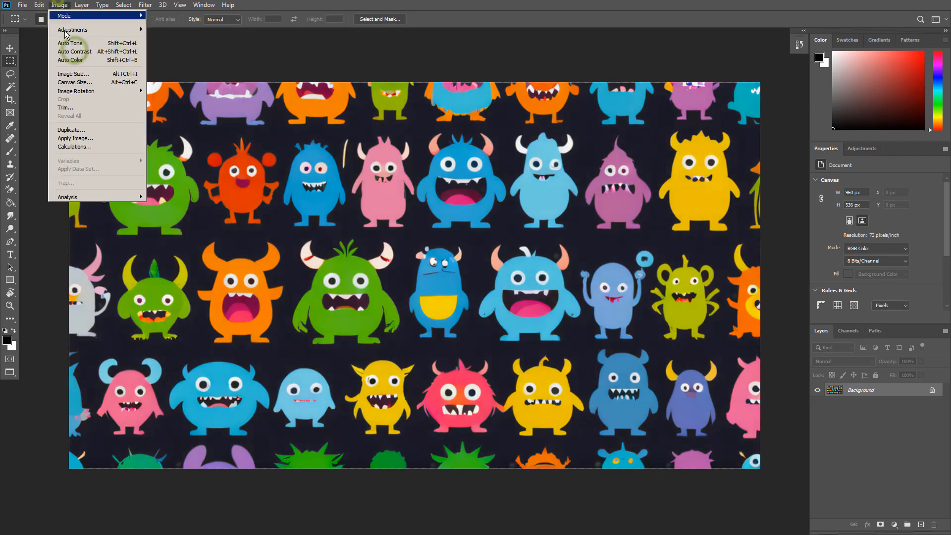
pyautogui.click(69, 43)
# Compare the original image snapshot with the Auto Tone state in the history, finishing on the Auto Tone state
pyautogui.click(798, 45)
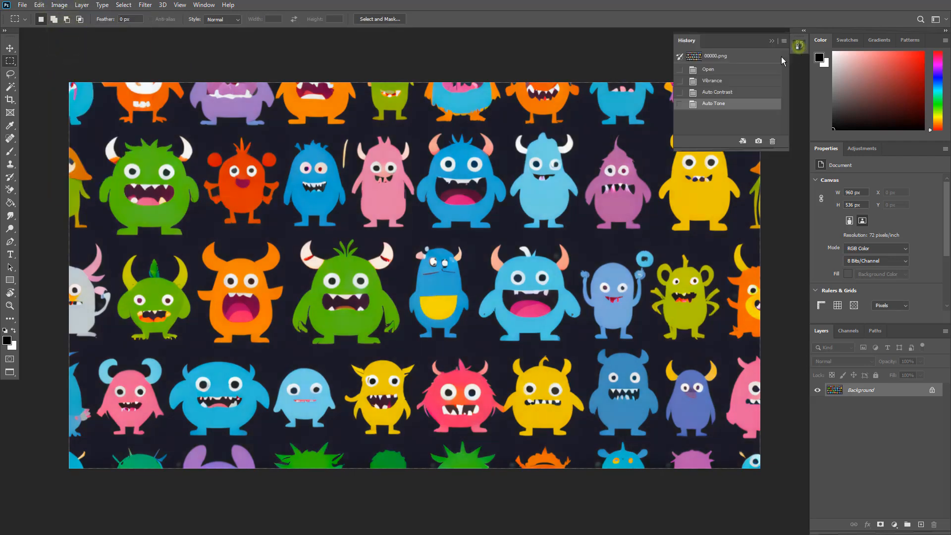
pyautogui.click(724, 56)
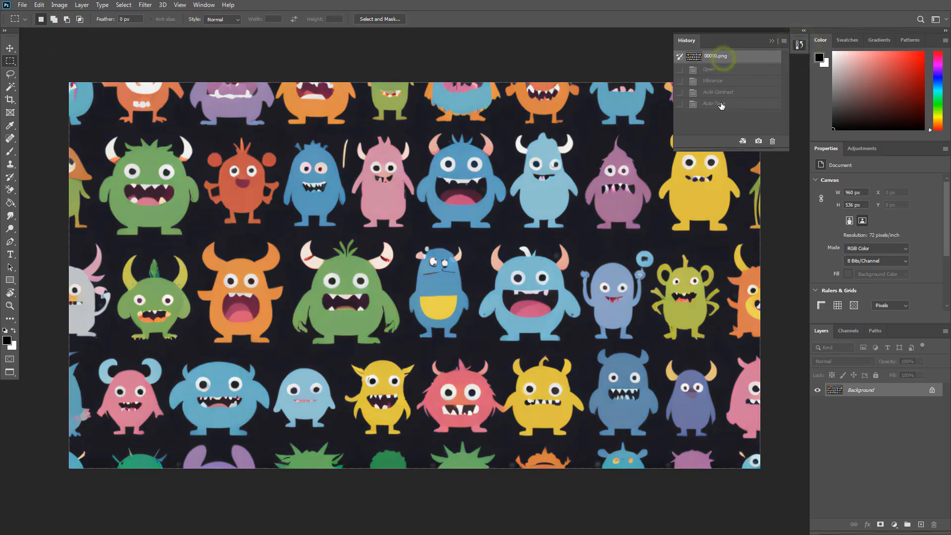
pyautogui.click(725, 57)
pyautogui.click(727, 112)
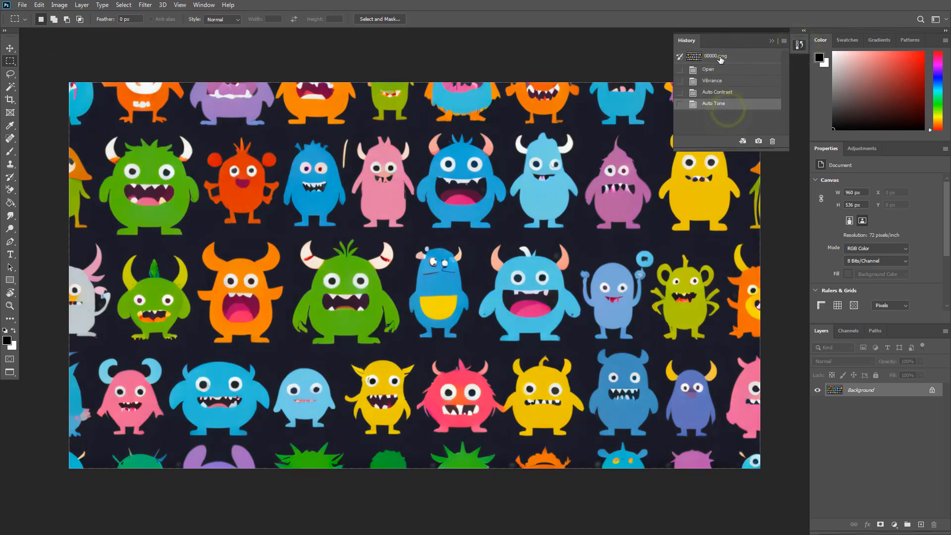
pyautogui.click(723, 56)
pyautogui.click(722, 104)
pyautogui.click(800, 45)
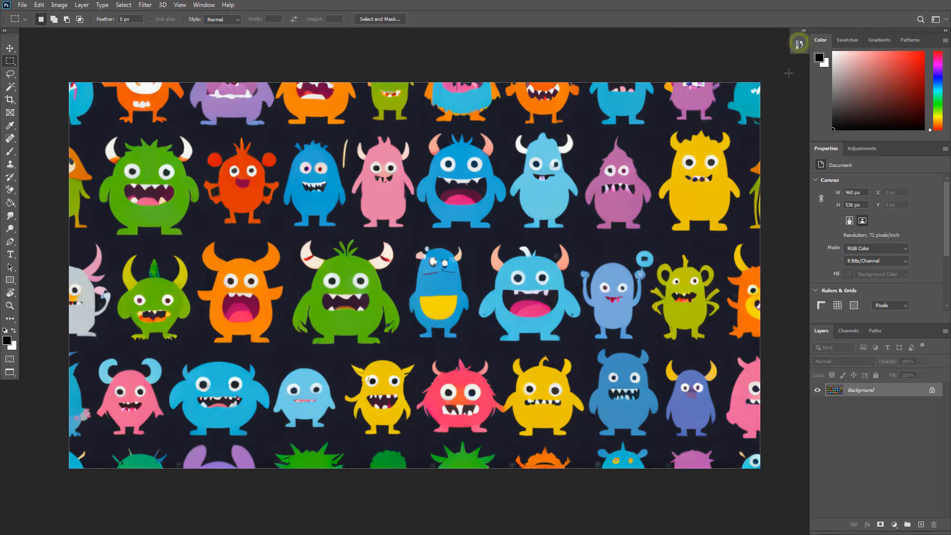